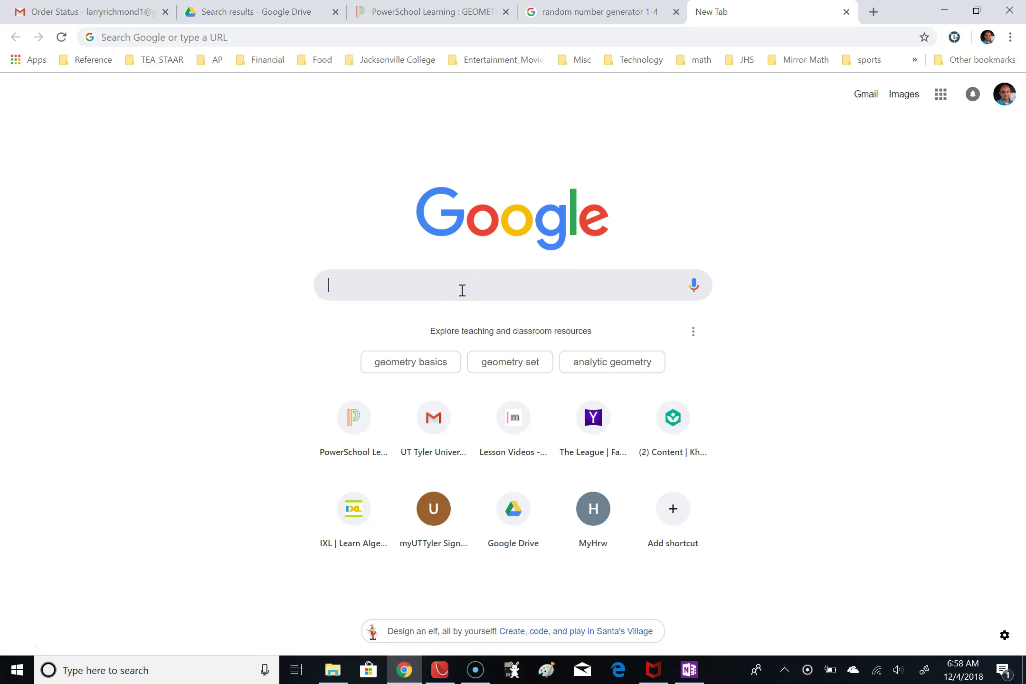
- Search Google for 'Random' and open the RANDOM.ORG result
text(Random)
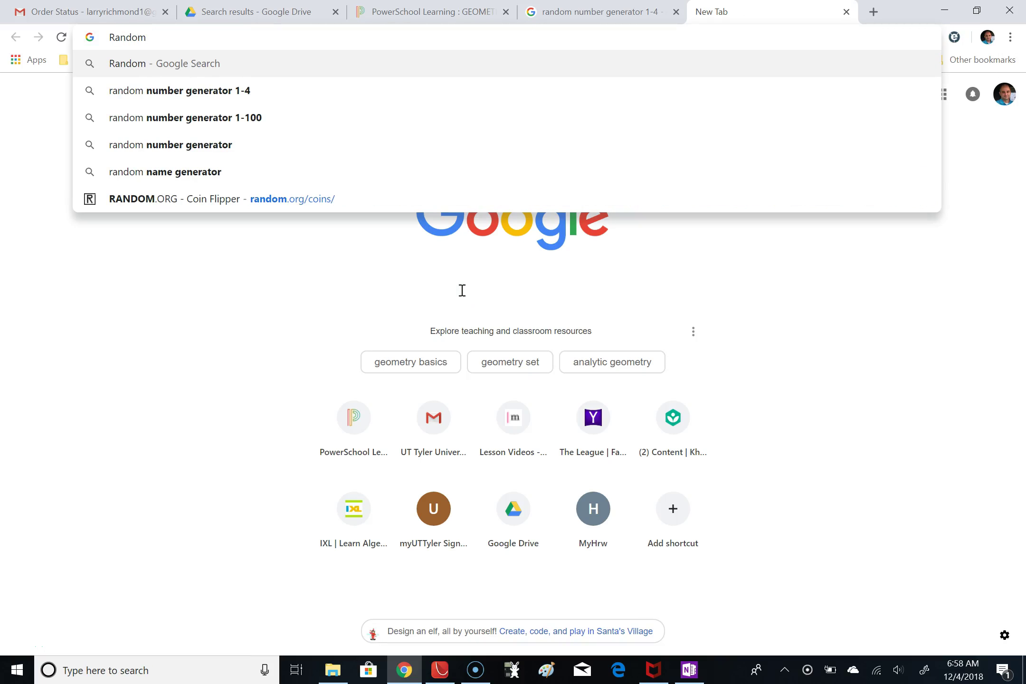
key(Return)
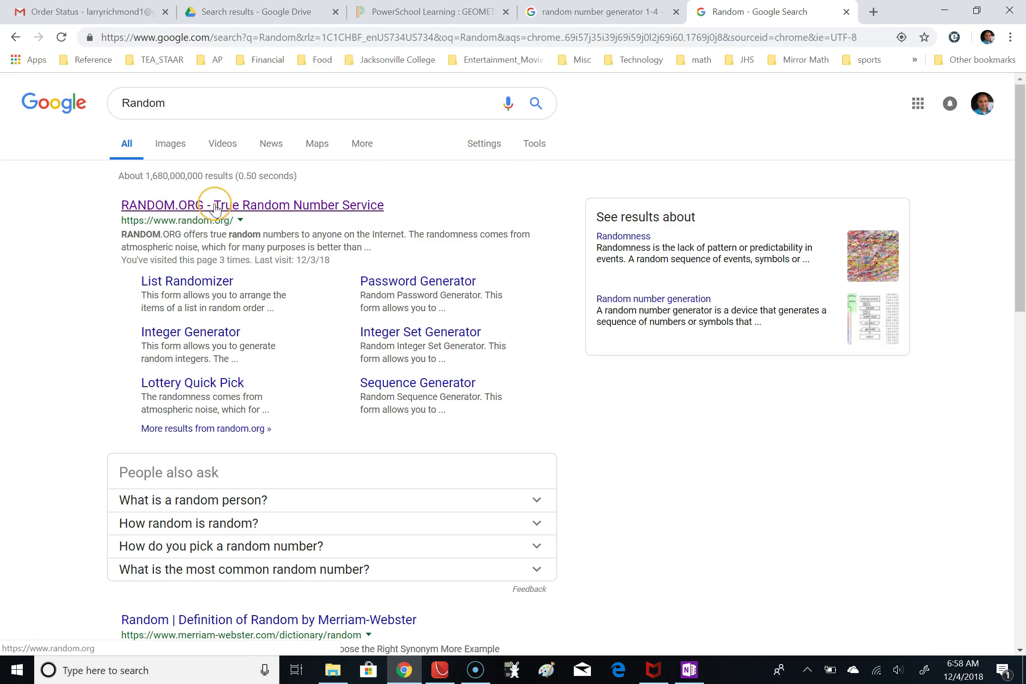
click(231, 209)
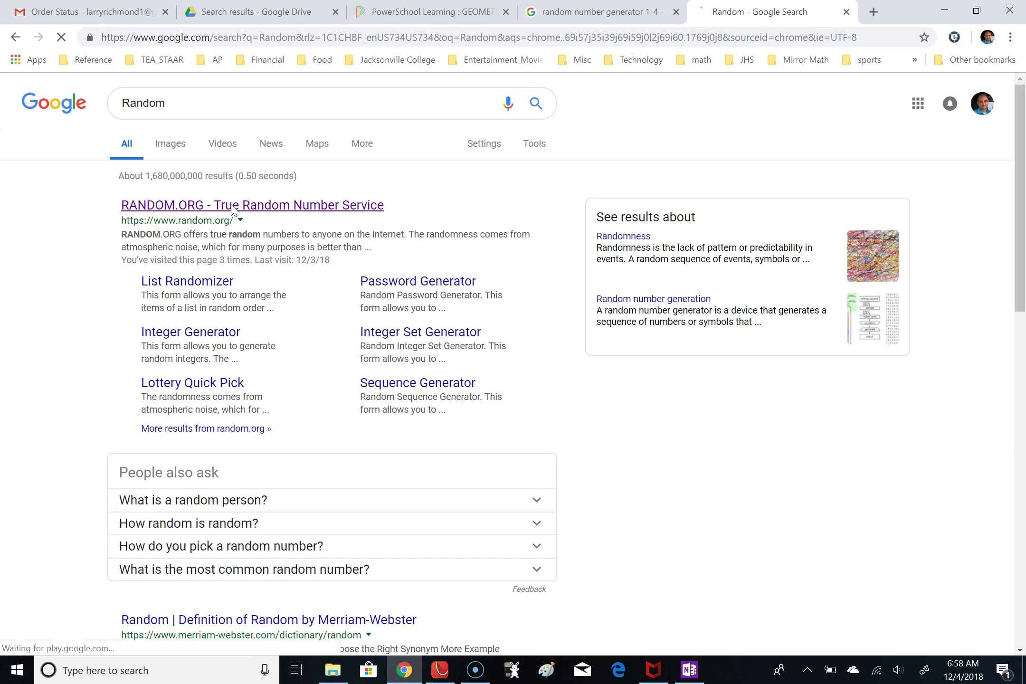
- Scroll the RANDOM.ORG home page down to the Games and Lotteries list
scroll(397, 385, down, 1)
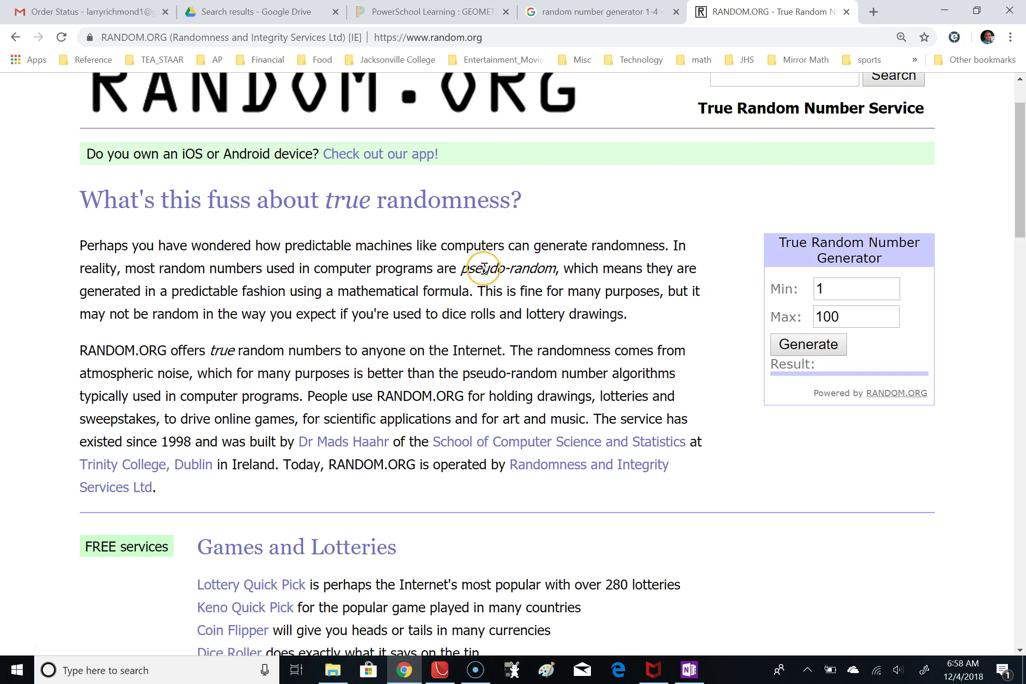
scroll(582, 420, down, 2)
scroll(583, 420, down, 3)
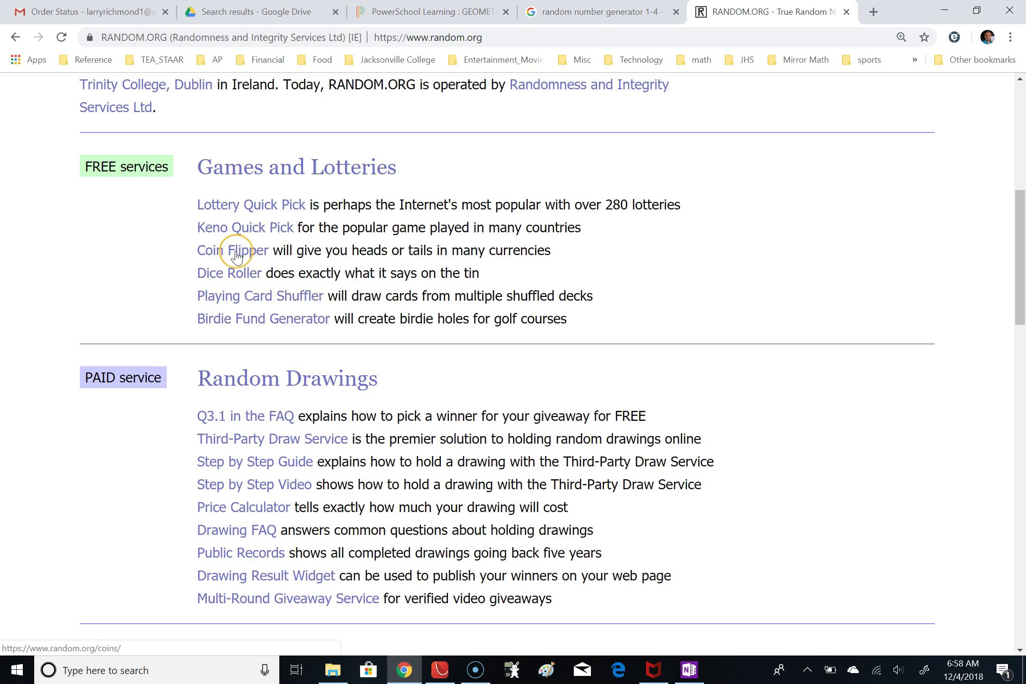
- Open the Coin Flipper and choose Swedish 1 Krona as the coin type
click(245, 256)
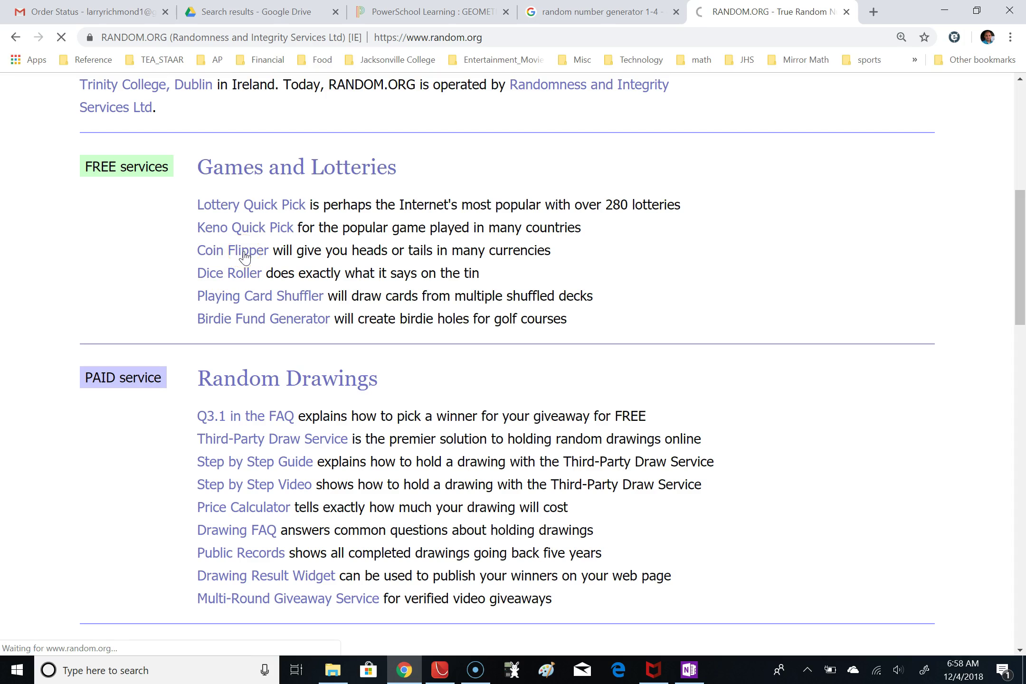
scroll(517, 399, down, 1)
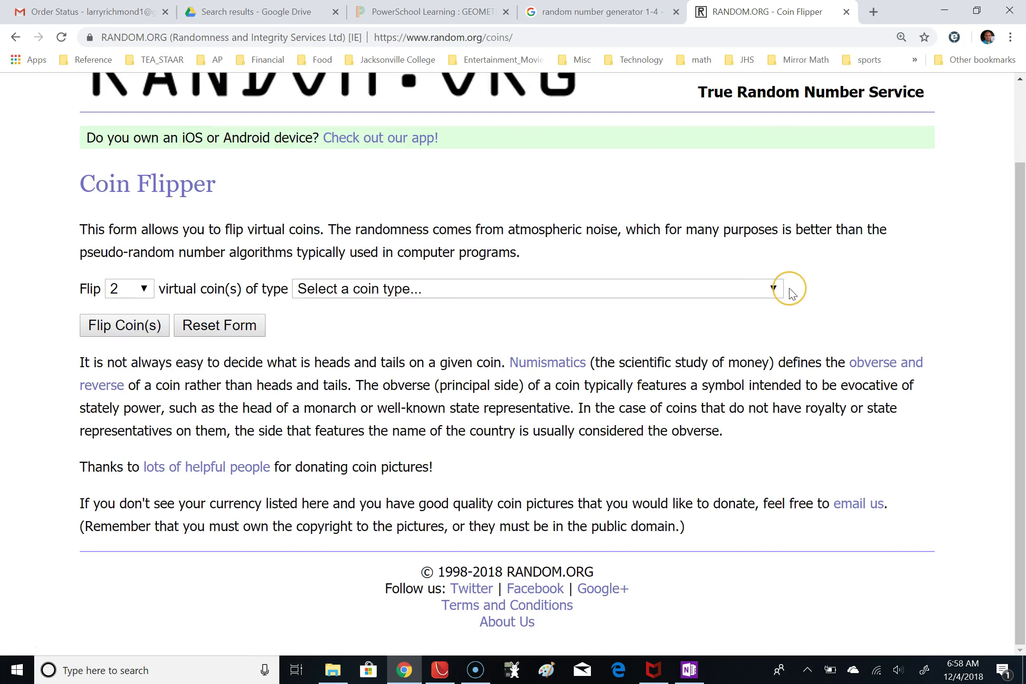
click(773, 289)
scroll(670, 427, down, 1)
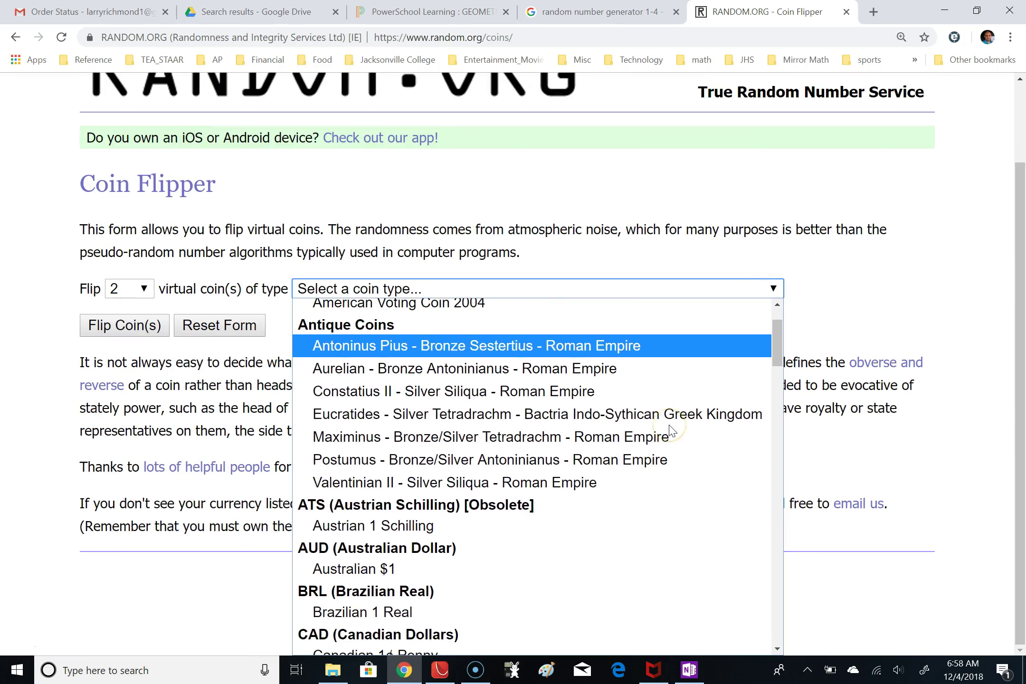
scroll(670, 430, up, 1)
scroll(670, 430, down, 1)
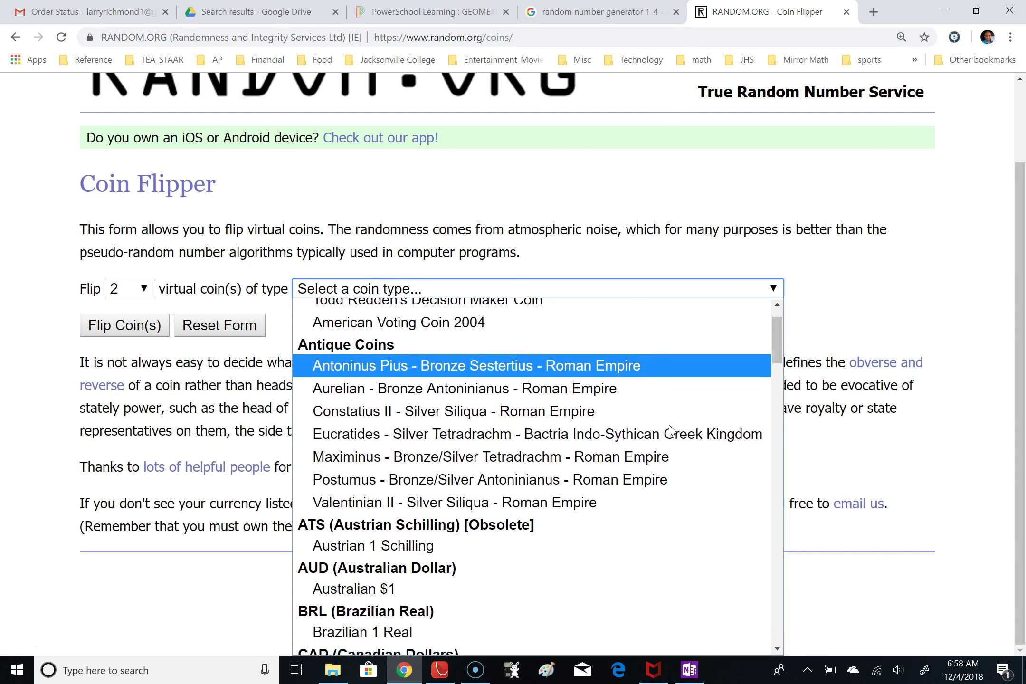
scroll(670, 430, down, 10)
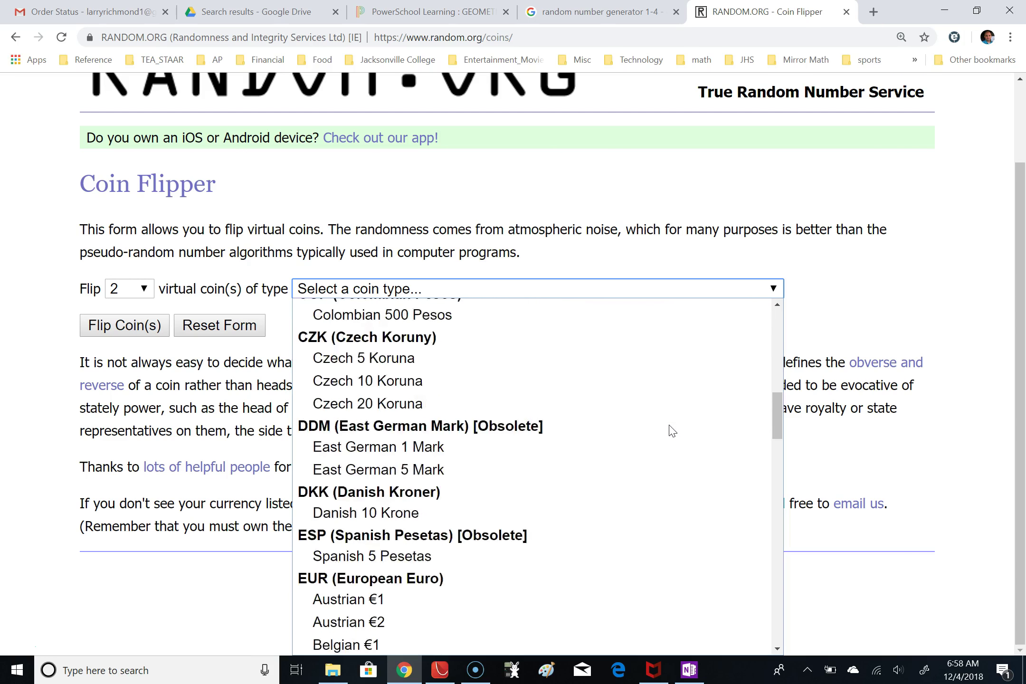
scroll(672, 431, down, 15)
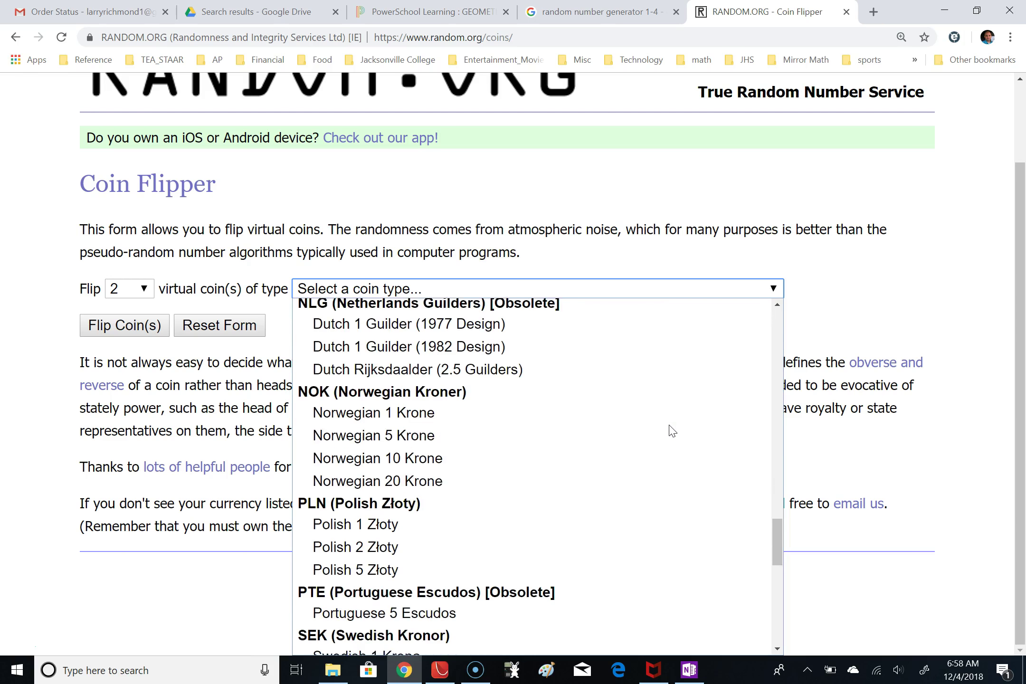
scroll(672, 431, down, 4)
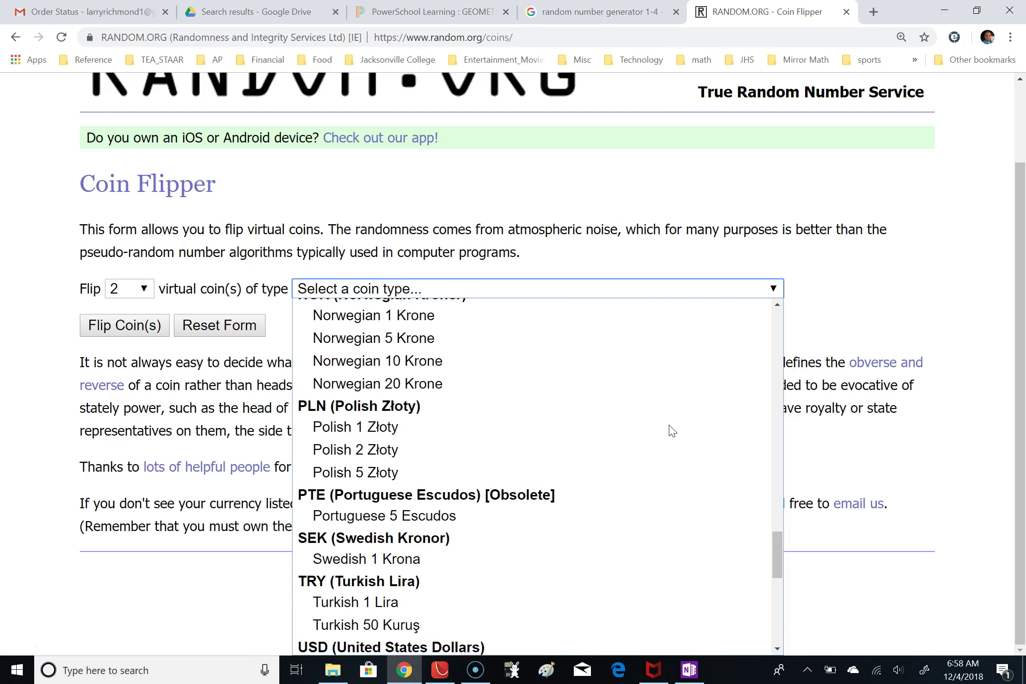
scroll(672, 430, down, 3)
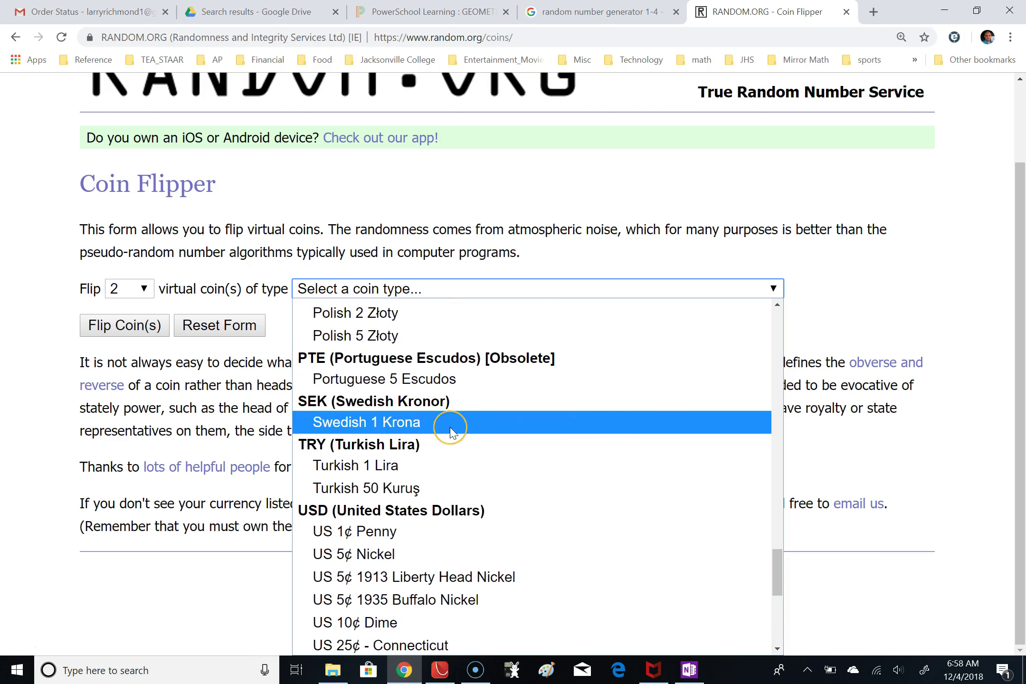
click(402, 422)
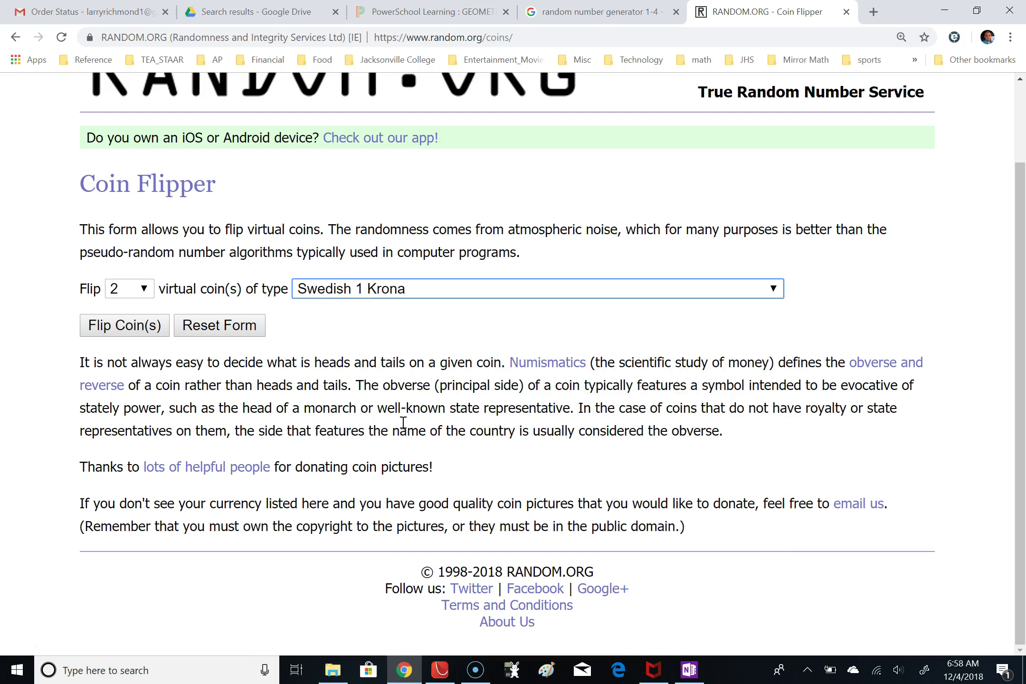
- Flip 4 Swedish 1 Krona coins
click(144, 290)
click(114, 377)
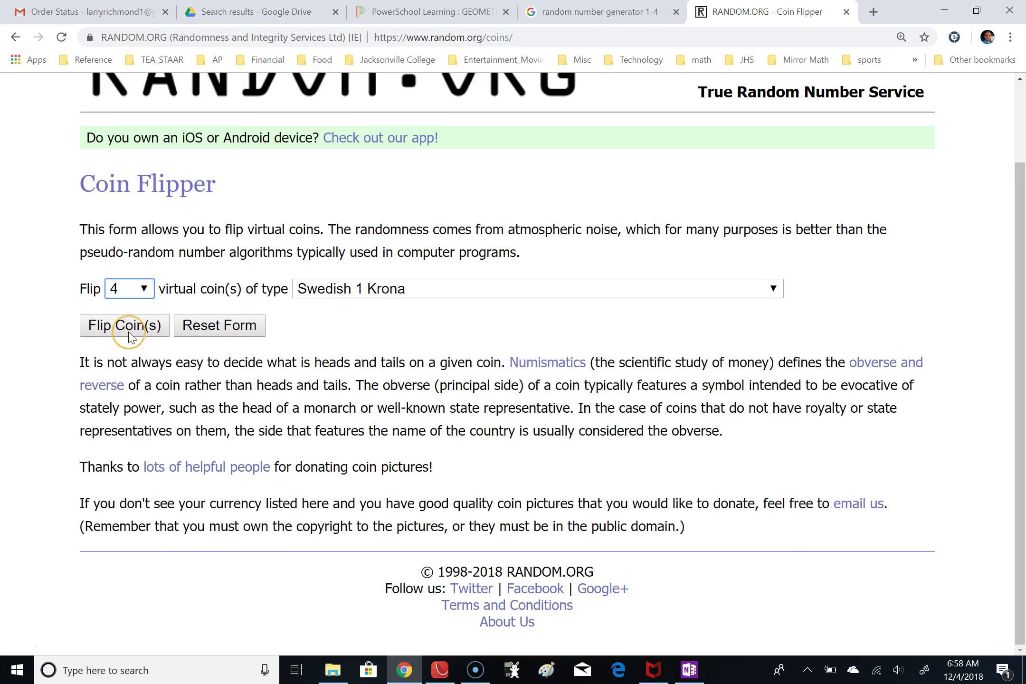
click(127, 329)
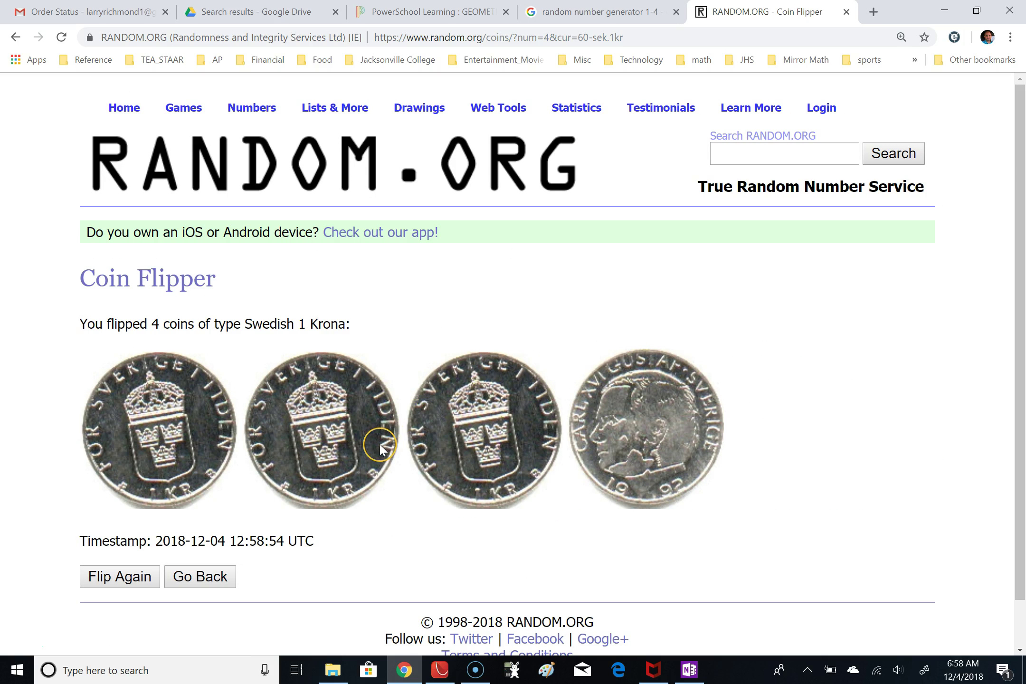
- Return to the coin form, then open the Integer Sets generator under Numbers
click(194, 580)
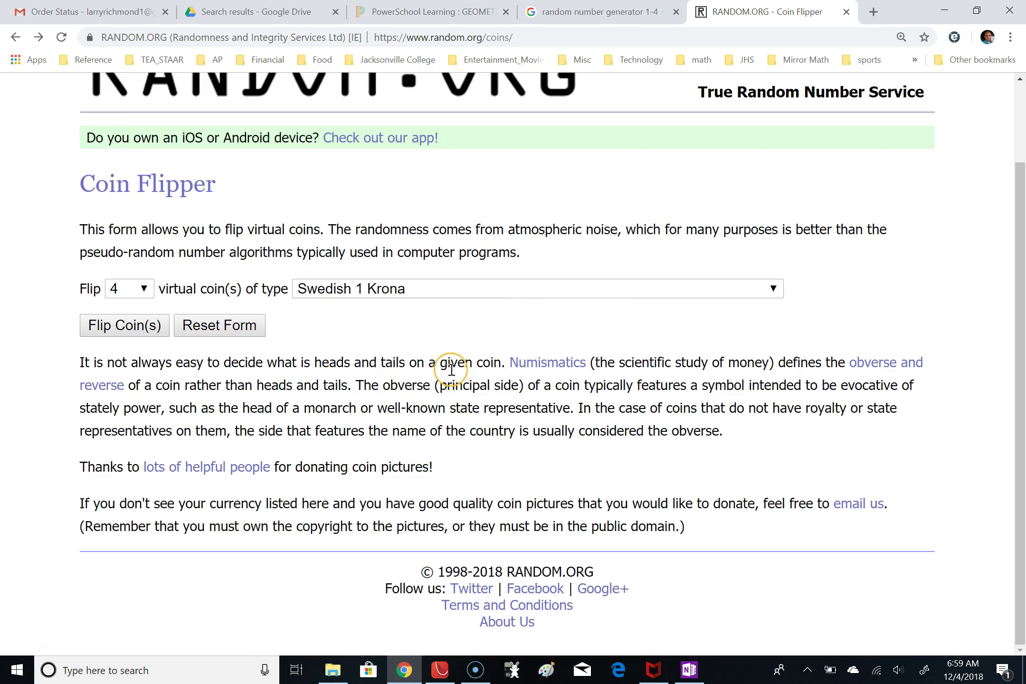
scroll(674, 227, up, 2)
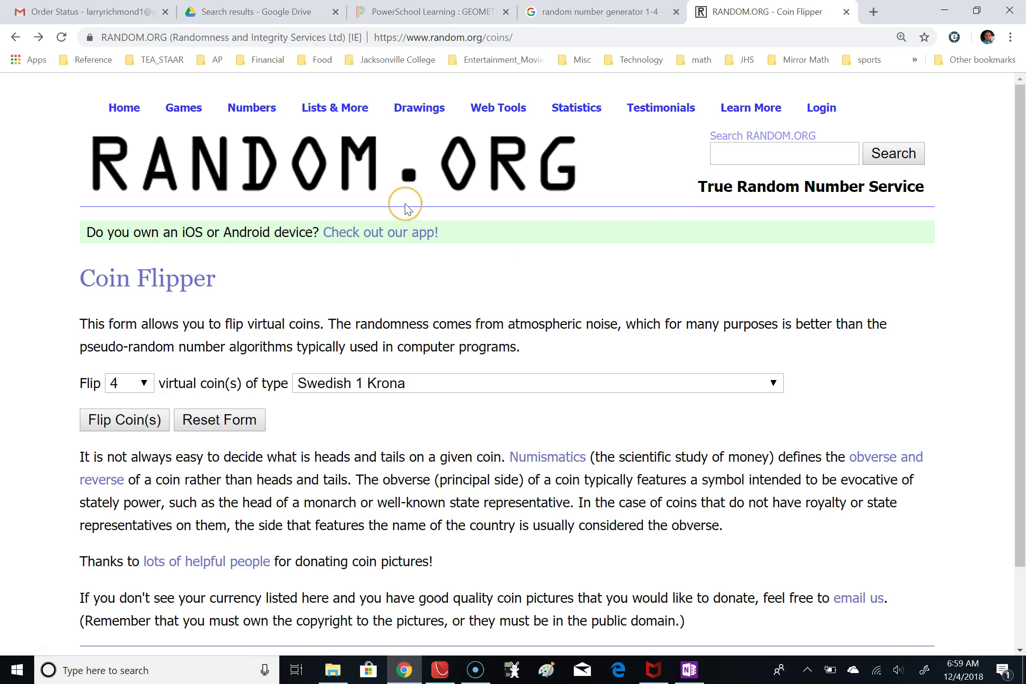
mouse_move(325, 109)
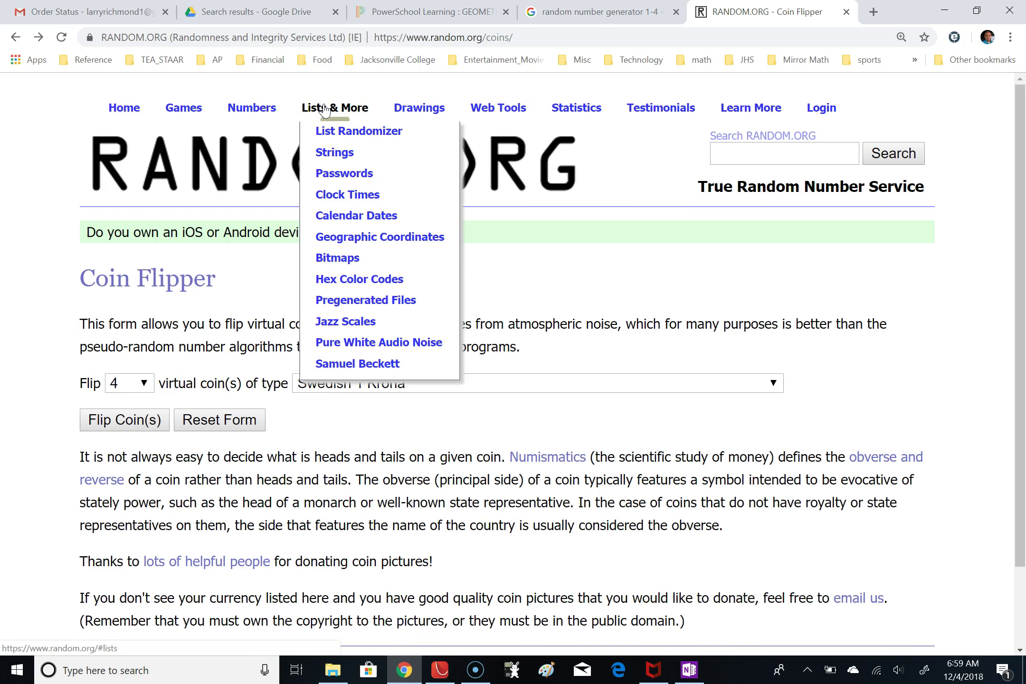
click(255, 109)
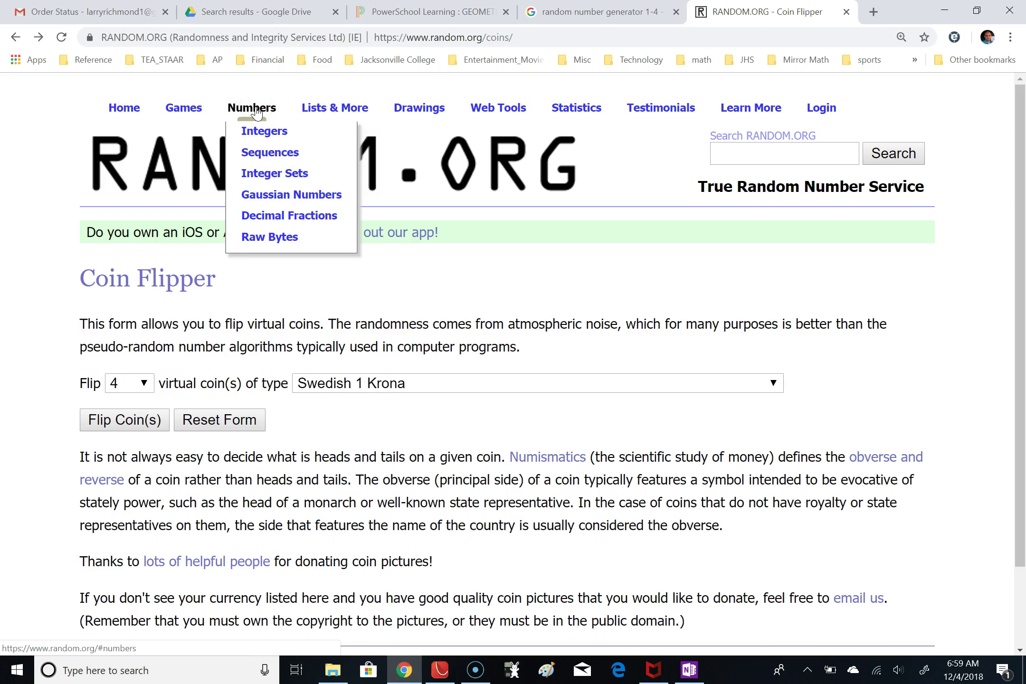
click(271, 180)
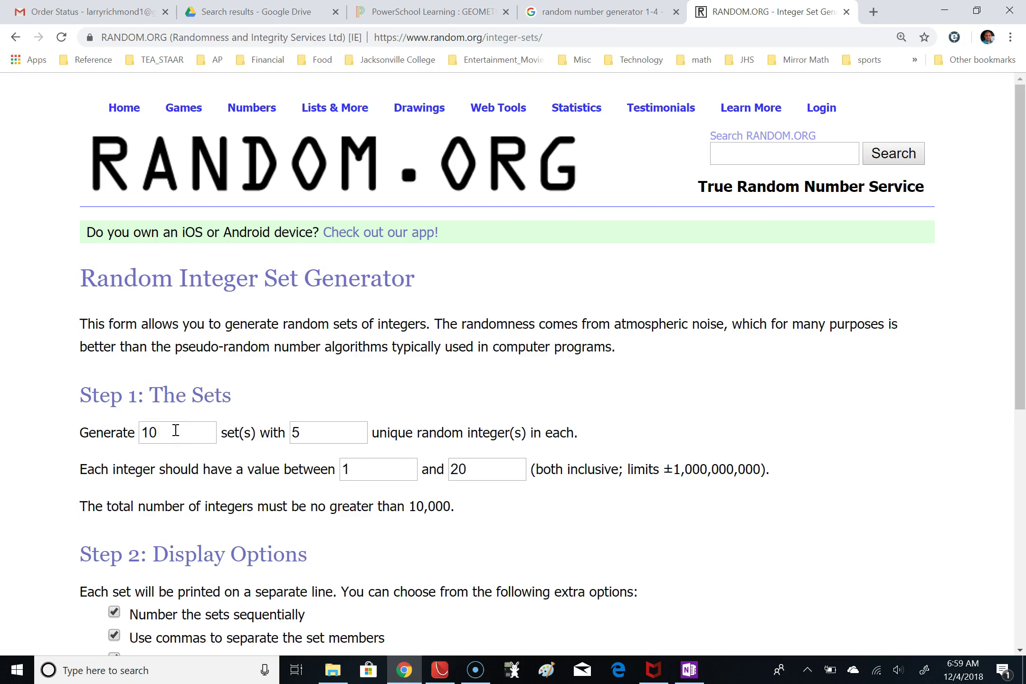
- Set the generator to 1 set with the upper limit changed to 26
drag(175, 430, 111, 423)
text(1)
click(467, 469)
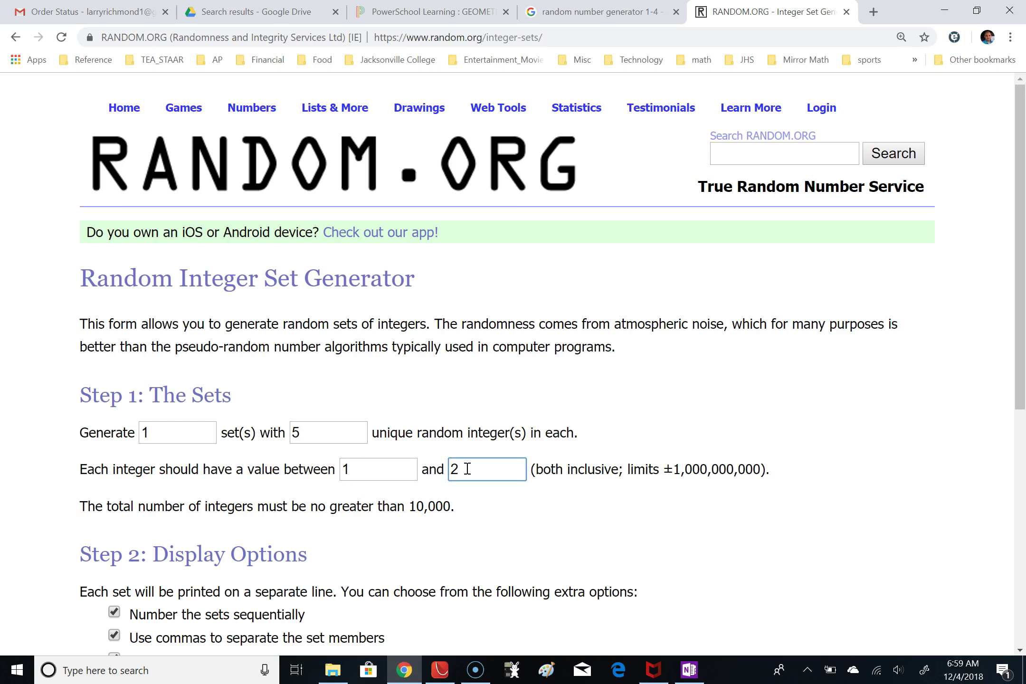
text(6)
scroll(466, 470, down, 8)
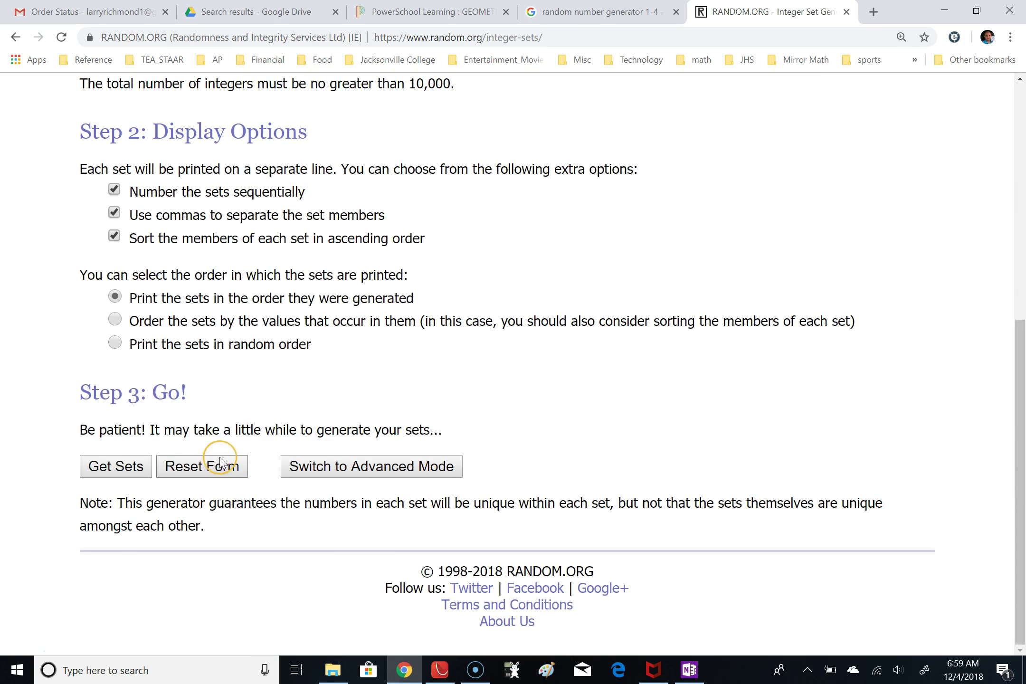
- Generate the set (3, 4, 17, 20, 26), then switch to TI-Nspire CX Student Software
click(119, 466)
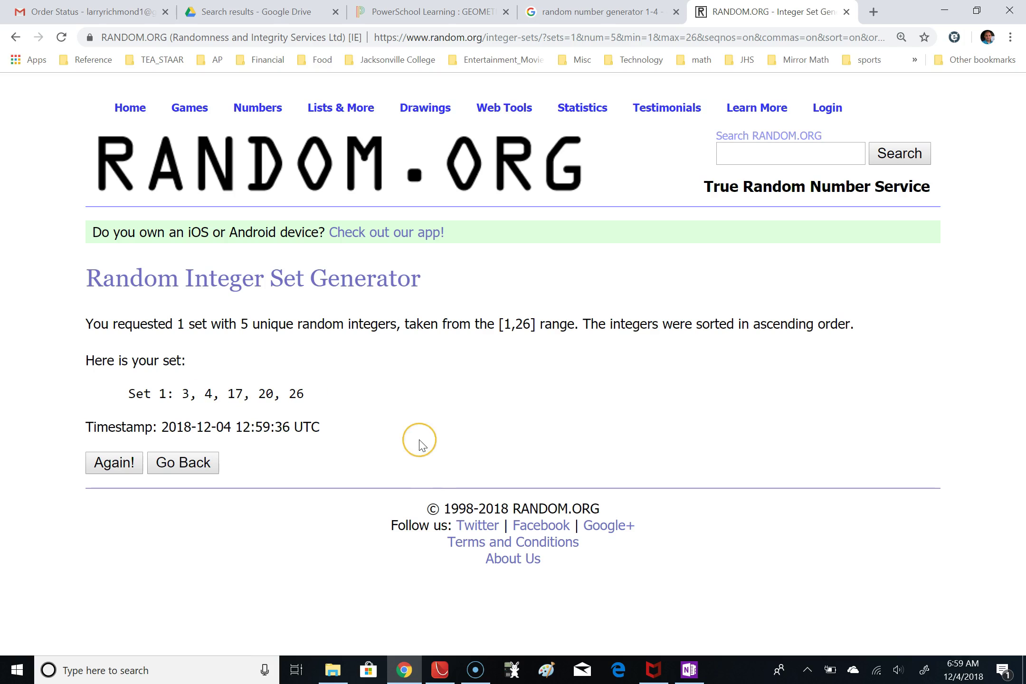
click(440, 670)
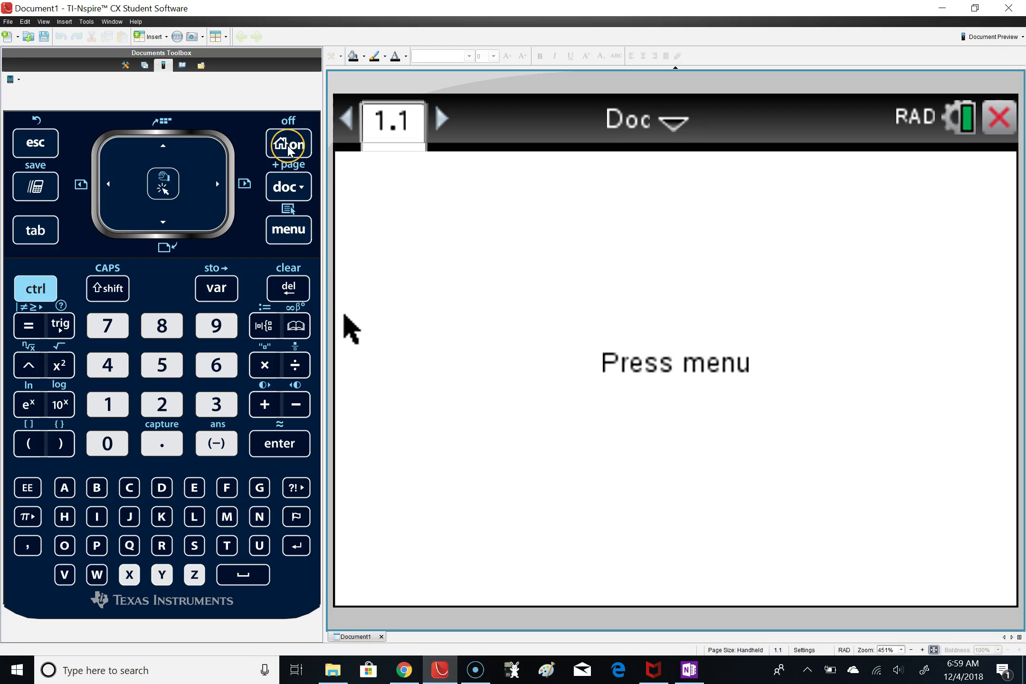
- Start a new Scratchpad calculation page from the handheld home screen
click(287, 145)
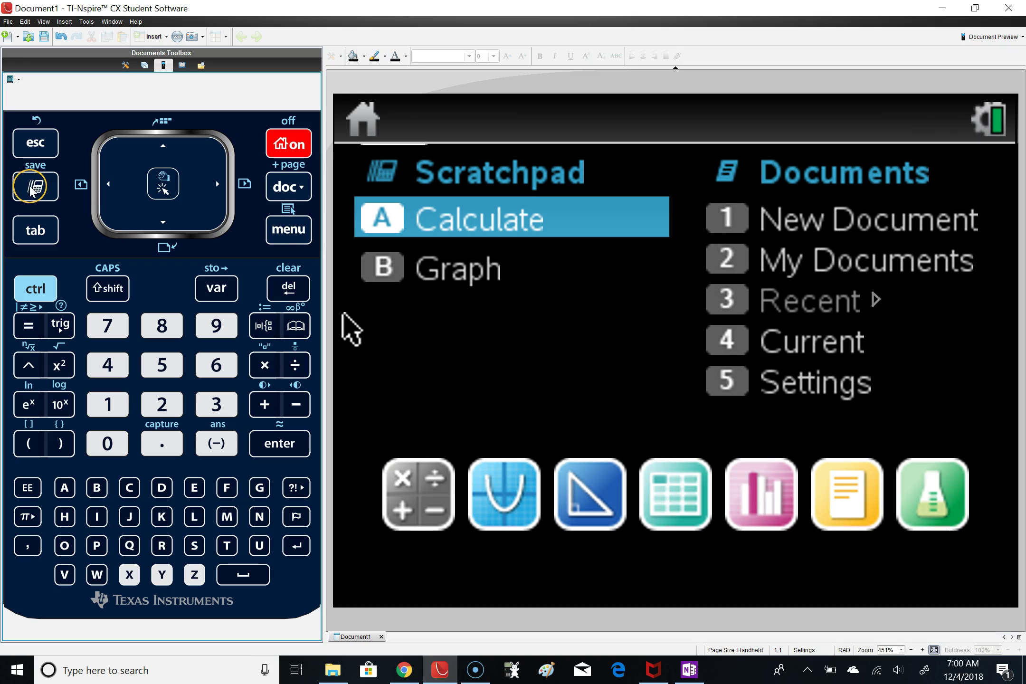
click(31, 189)
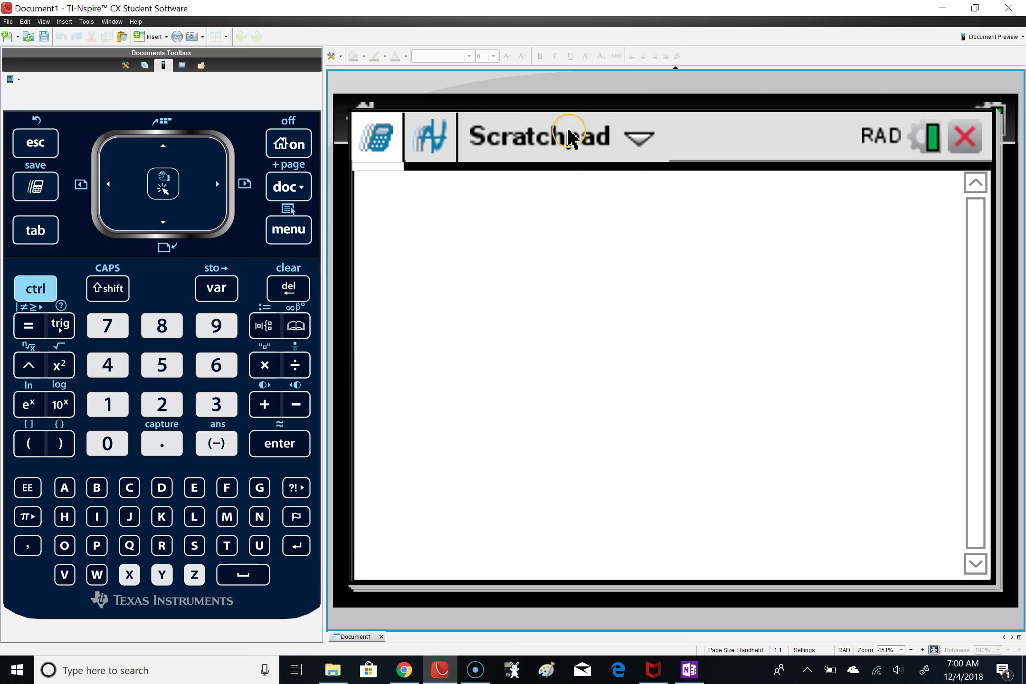
click(294, 235)
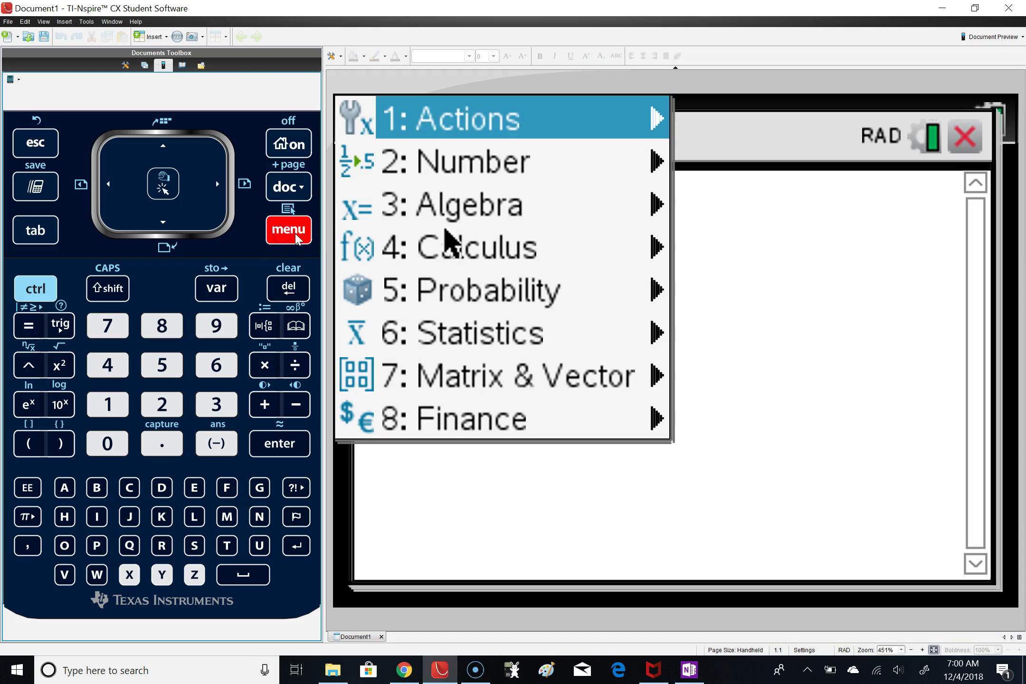
click(466, 299)
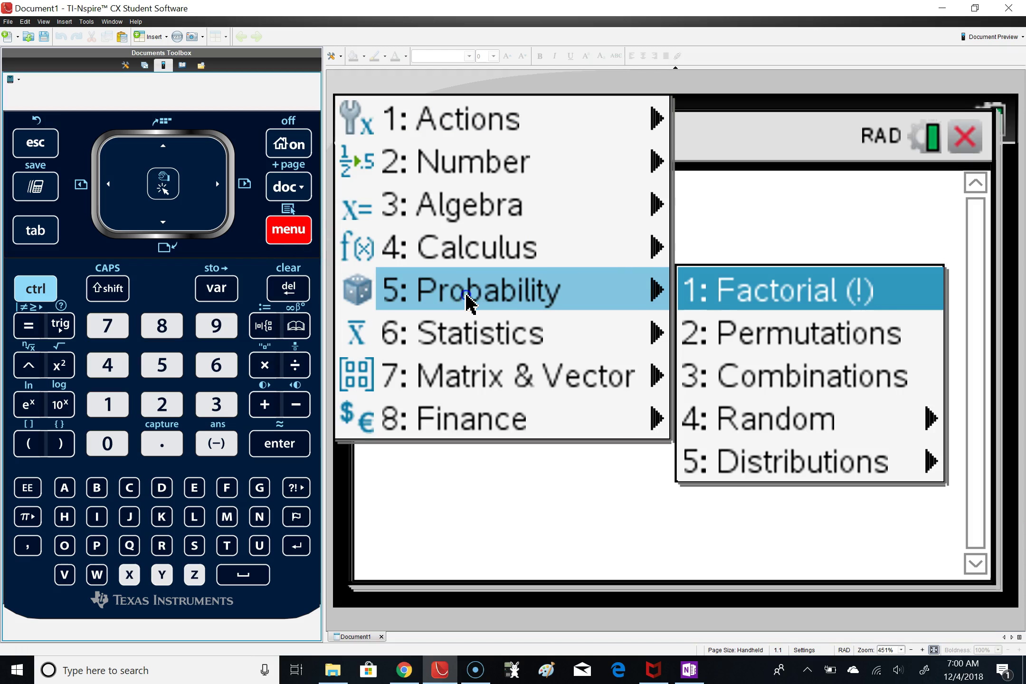
click(755, 423)
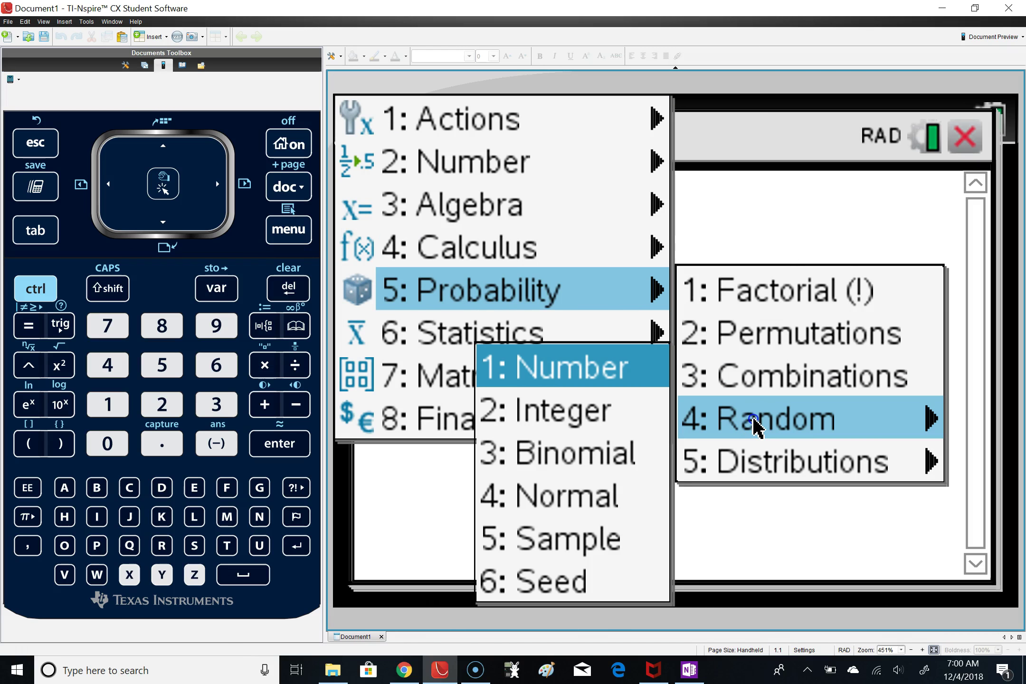
click(565, 580)
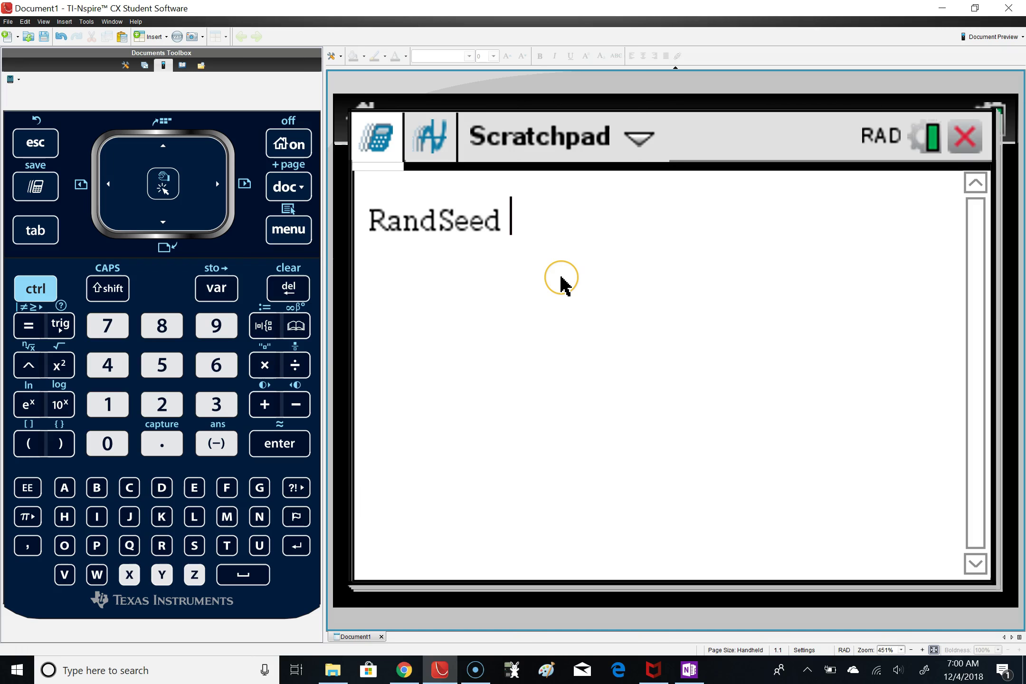
text(903)
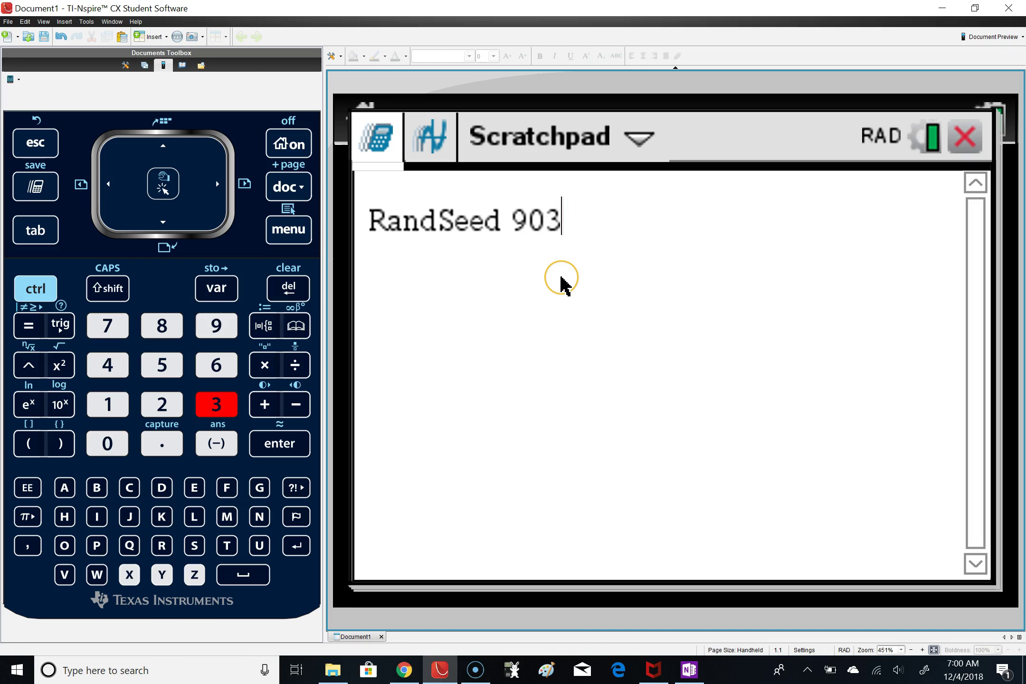
text(3391234)
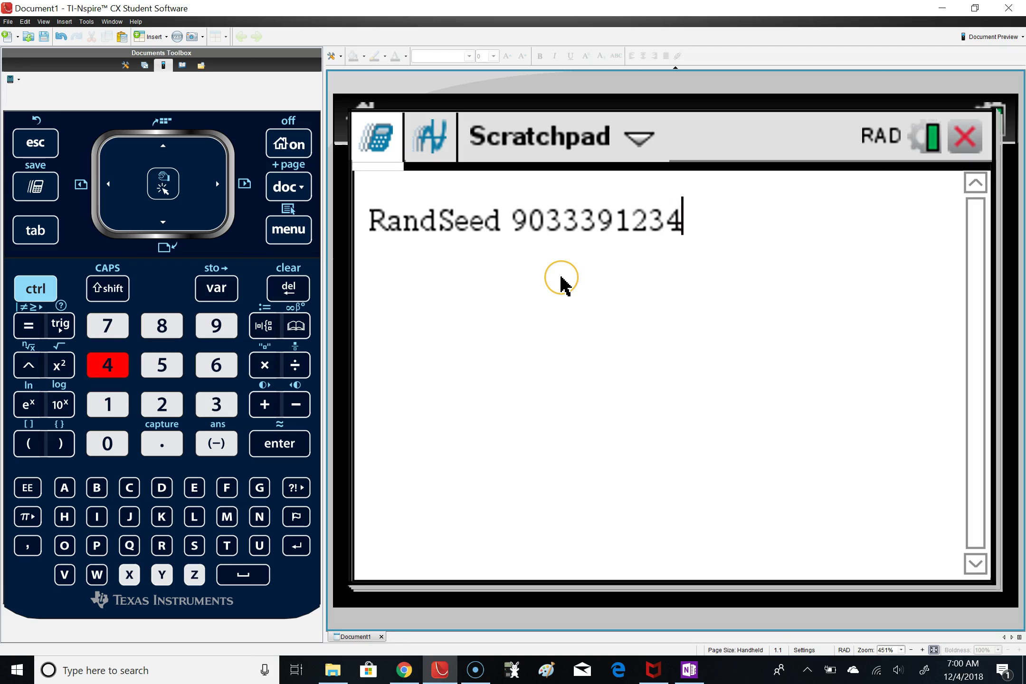
key(Return)
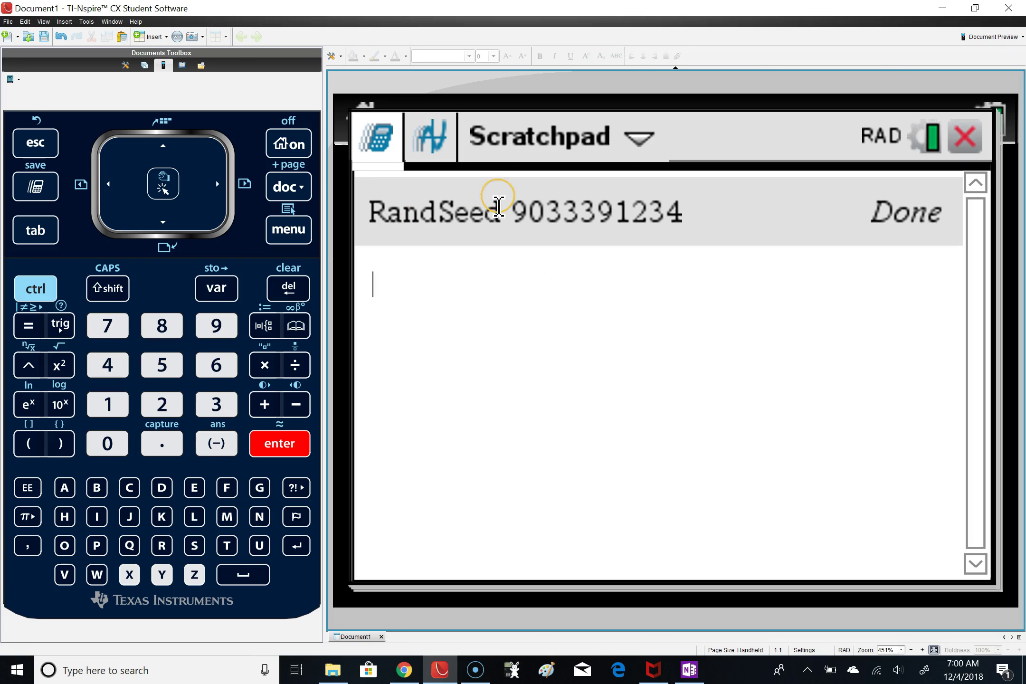
- Evaluate randInt(1,20,5) from the Random menu, returning {7,13,5,5,3}
click(294, 229)
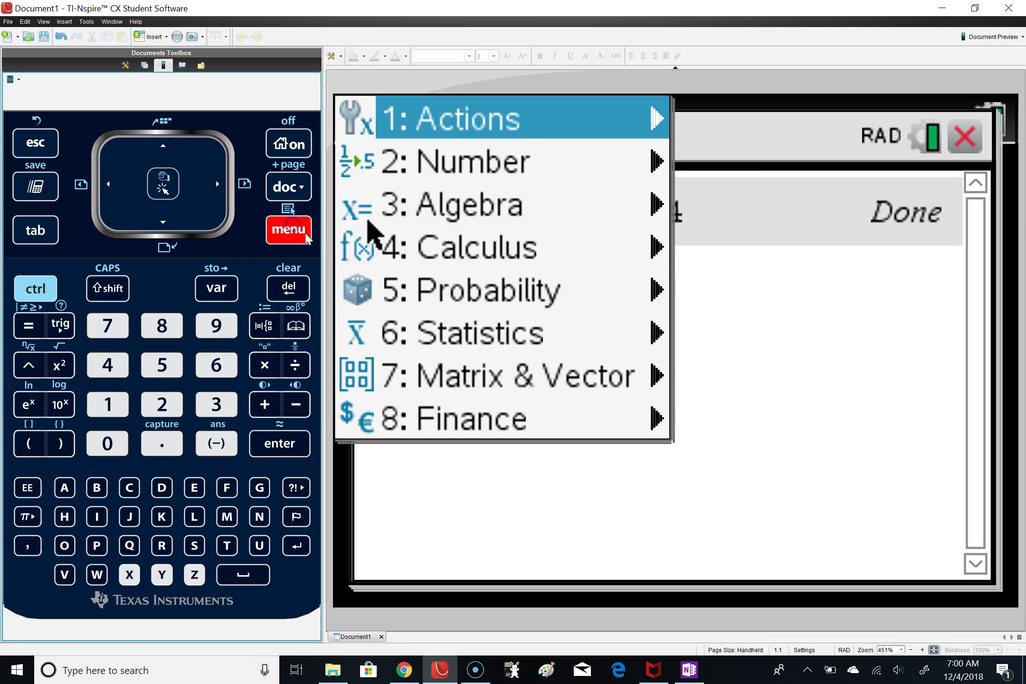
mouse_move(457, 290)
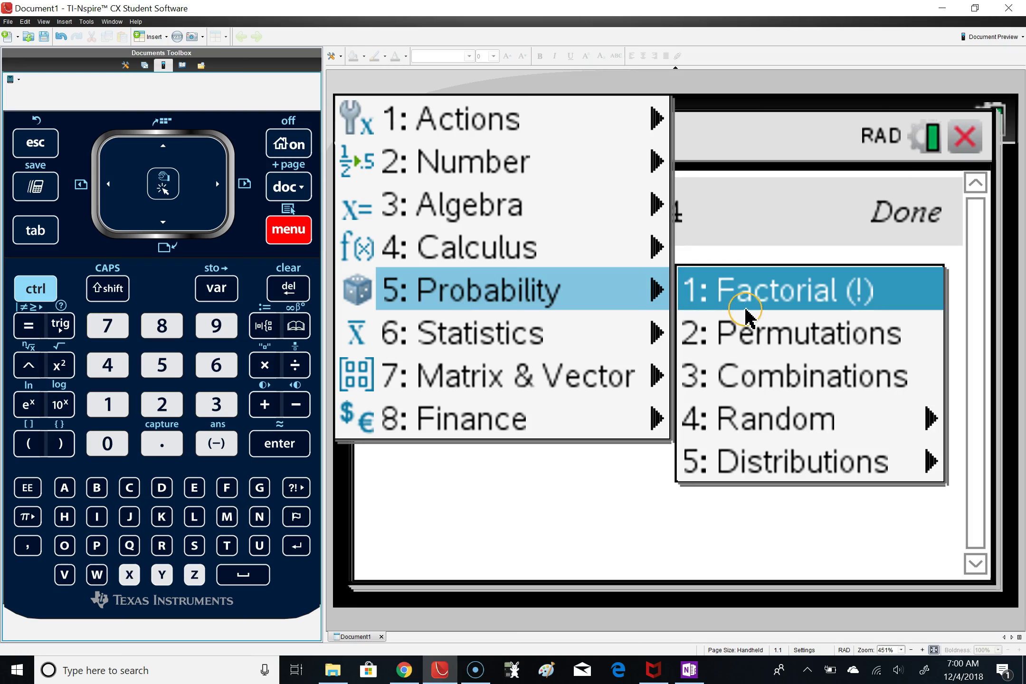
mouse_move(789, 424)
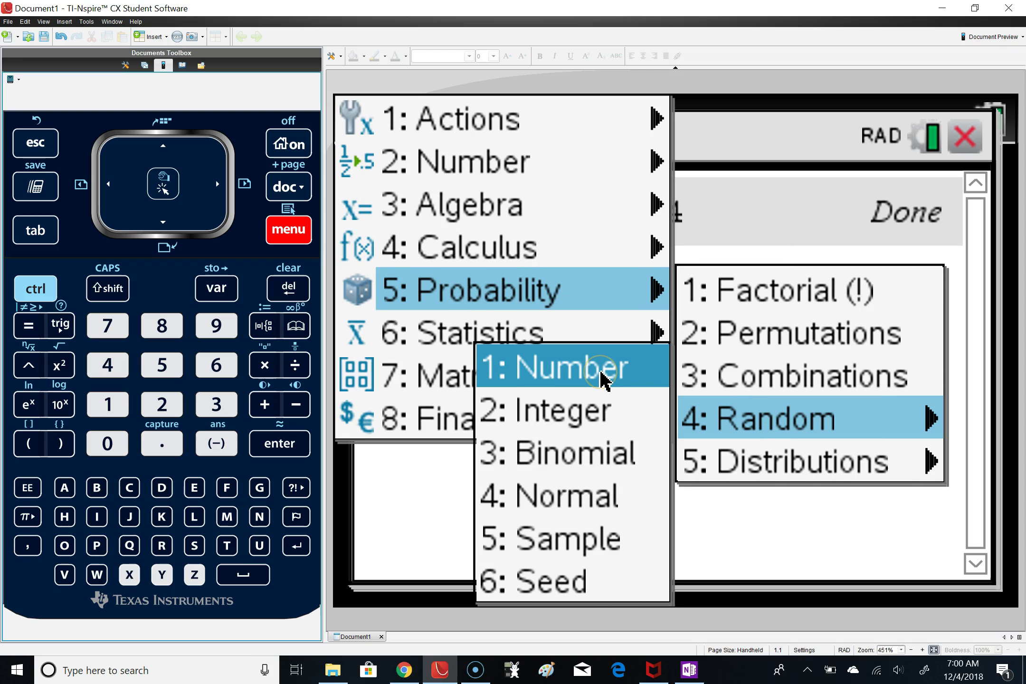
click(591, 424)
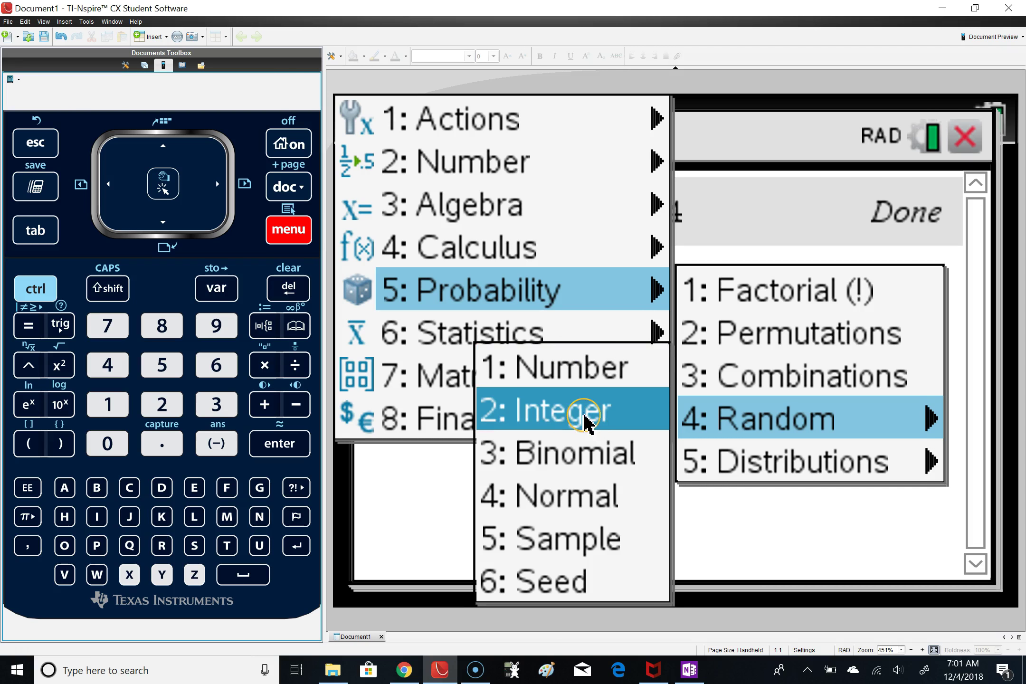
click(583, 420)
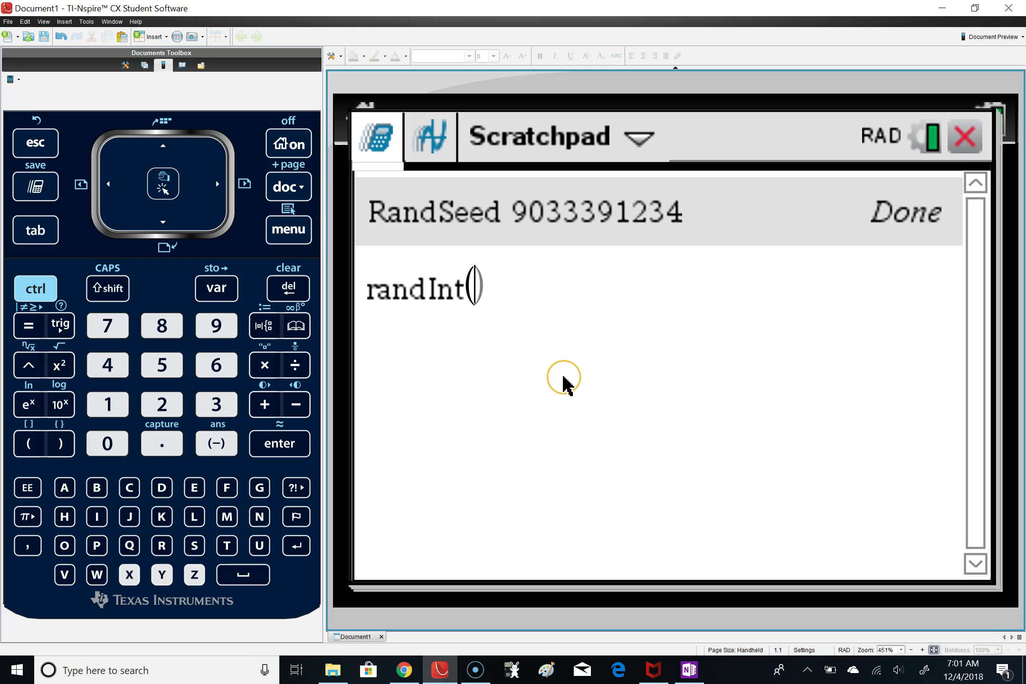
text(1,2)
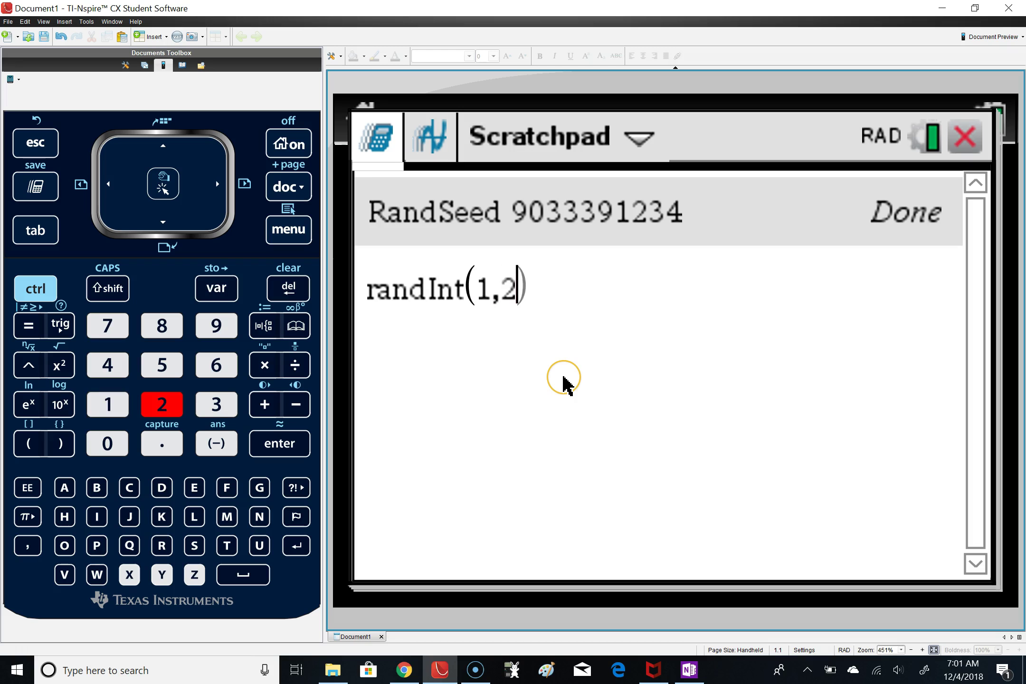
text(0)
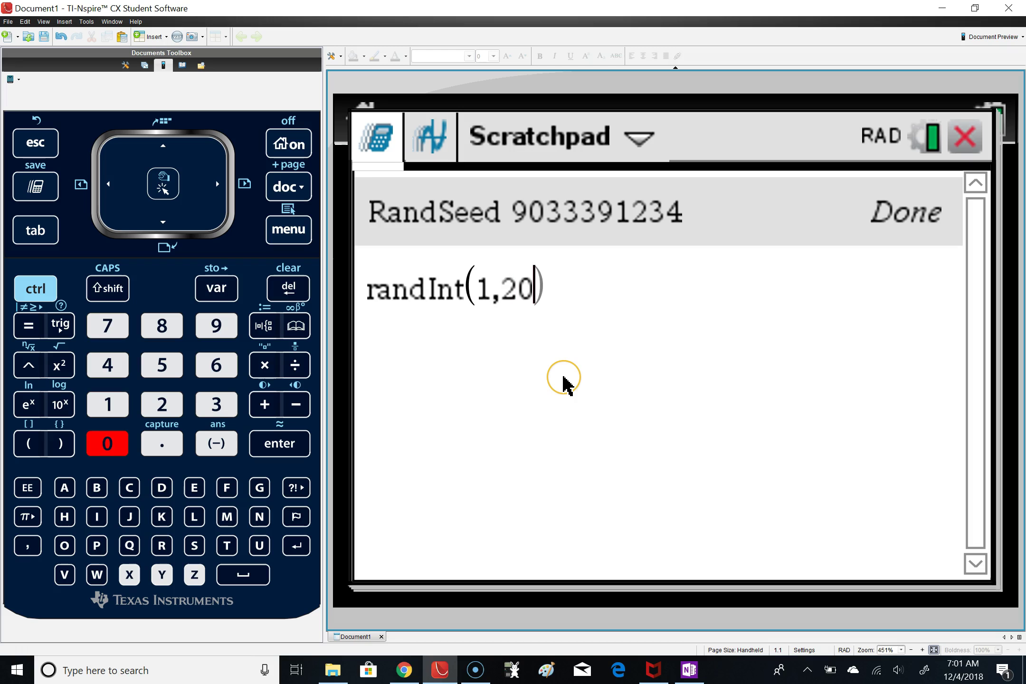
text(,5)
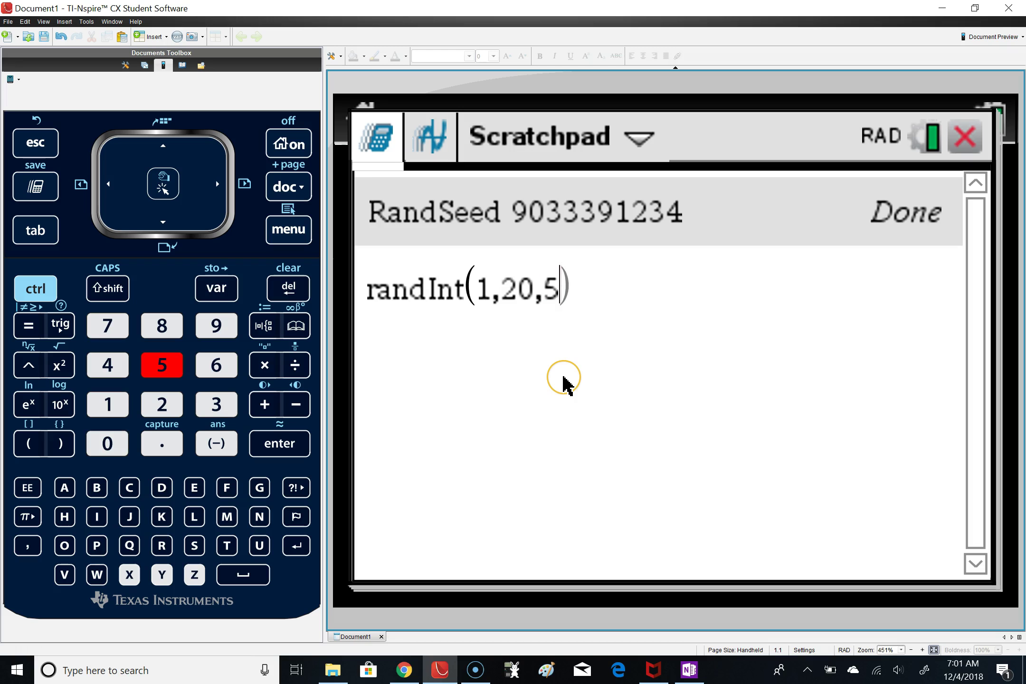
click(583, 293)
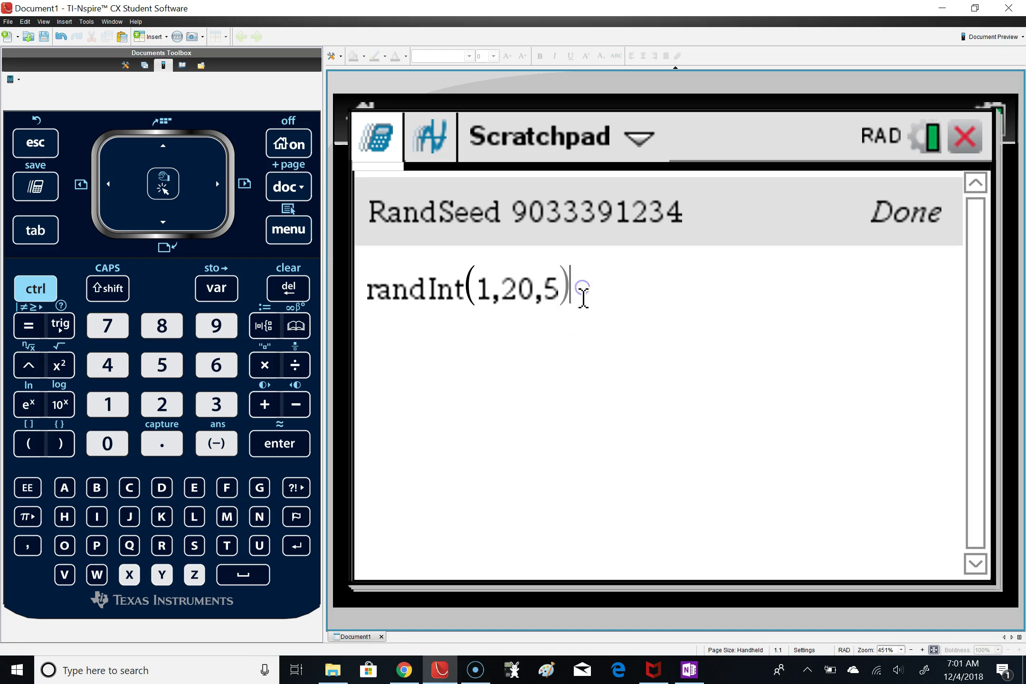
key(Return)
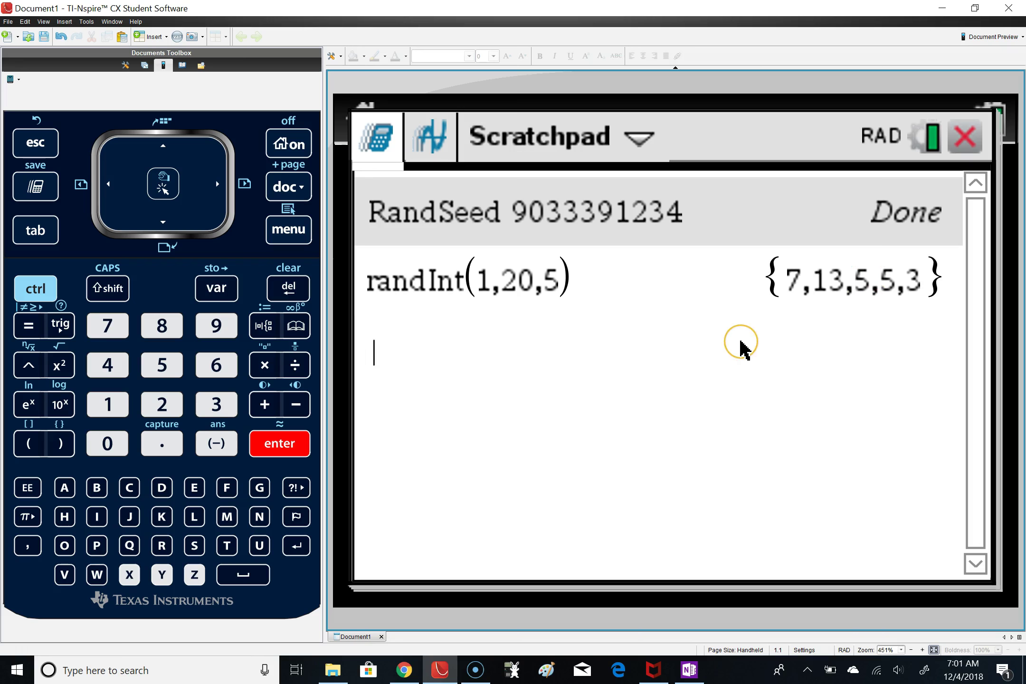
- Re-evaluate randInt(1,20,5) several more times, ending with {5,11,1,3,6}
key(Return)
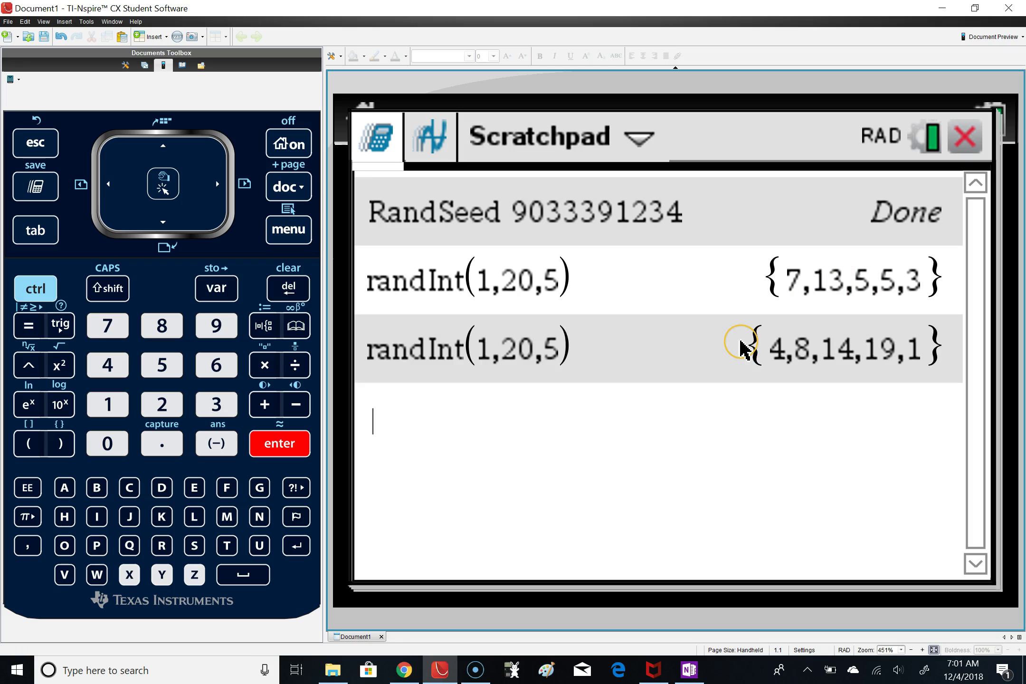
key(Return)
key(Return)
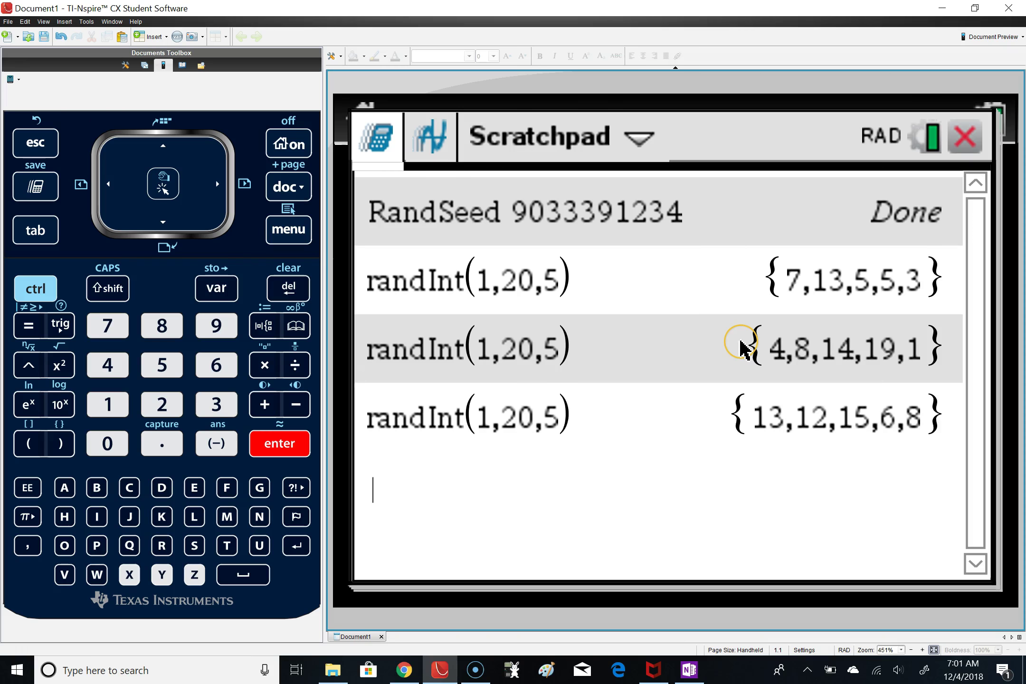
key(Return)
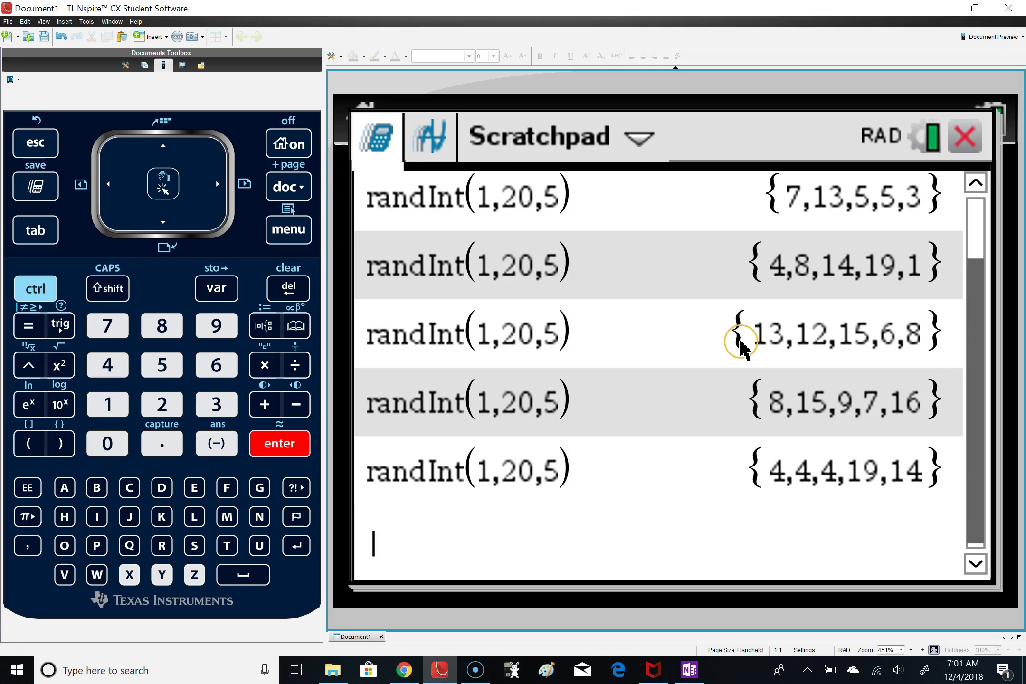
key(Return)
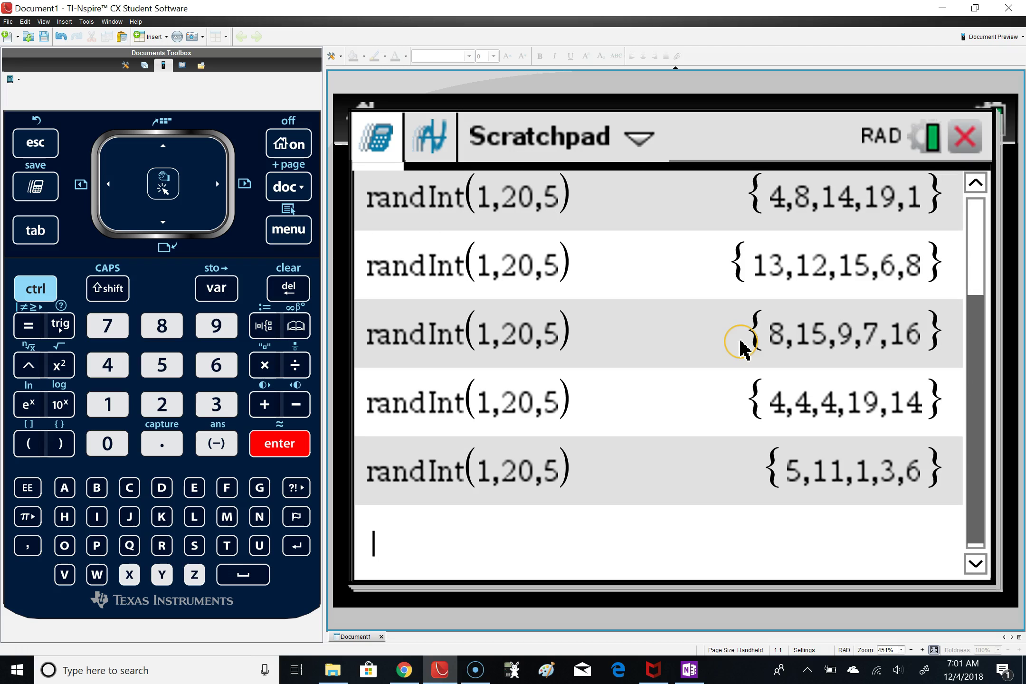